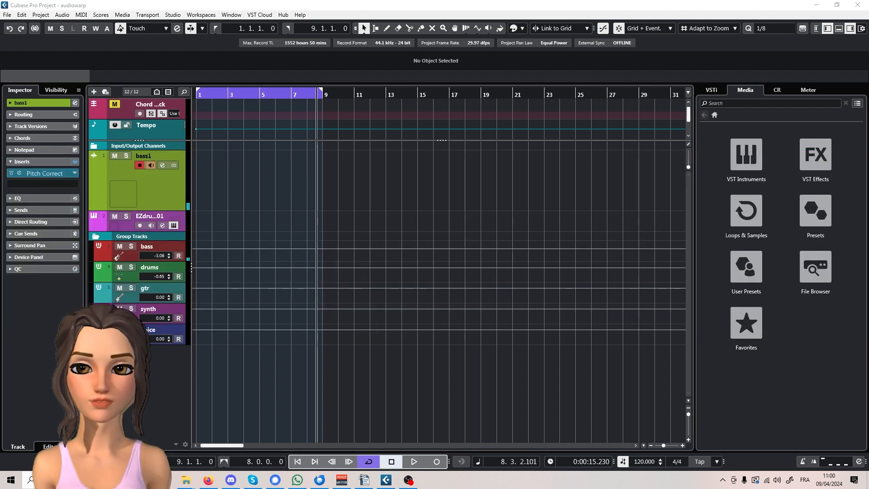
- Open the EZdrummer 3 instrument and browse to the Pop/Rock/Singer-Songwriter Straight 4/4 verse grooves of Funky Dance 116 BPM
{"action": "left_click", "coordinate": [173, 225]}
{"action": "left_click", "coordinate": [523, 78]}
{"action": "scroll", "coordinate": [419, 239], "scroll_direction": "up", "scroll_amount": 2}
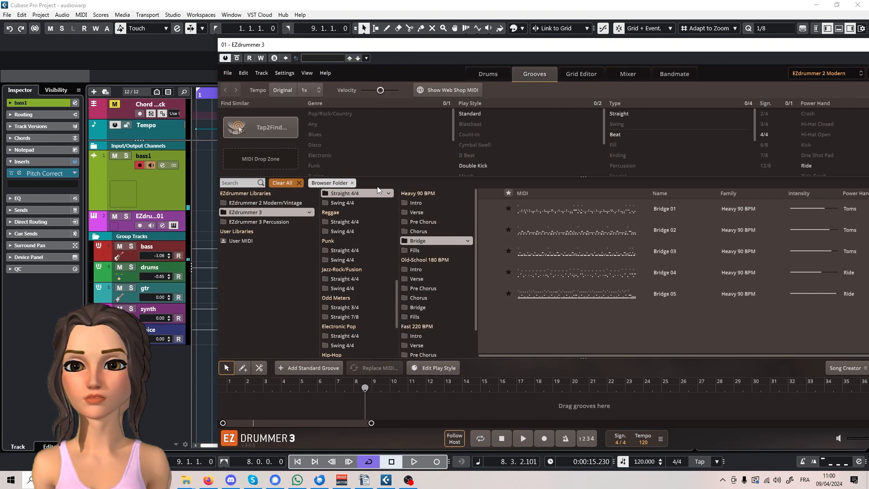
{"action": "scroll", "coordinate": [349, 221], "scroll_direction": "up", "scroll_amount": 8}
{"action": "left_click", "coordinate": [342, 220]}
{"action": "scroll", "coordinate": [426, 312], "scroll_direction": "down", "scroll_amount": 10}
{"action": "left_click", "coordinate": [416, 329]}
- Audition the Verse 01, Verse 02 and Verse 03 grooves of Funky Dance 116 BPM
{"action": "left_click", "coordinate": [492, 209]}
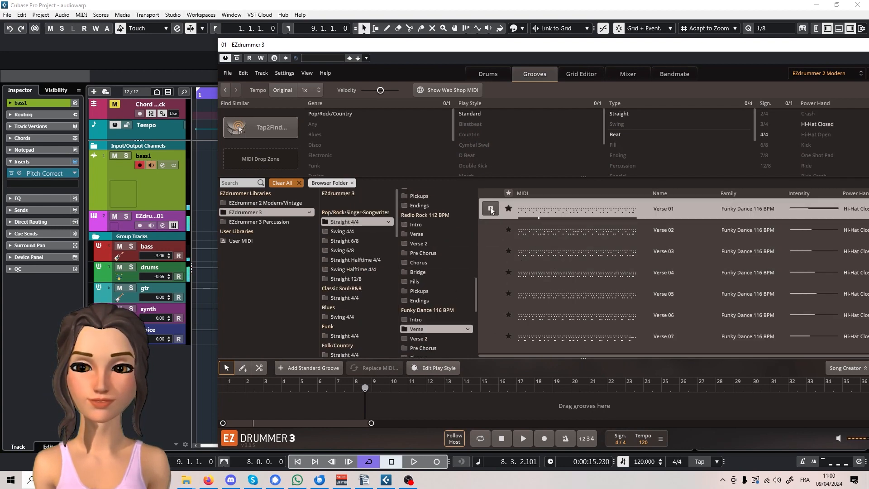
{"action": "left_click", "coordinate": [492, 230]}
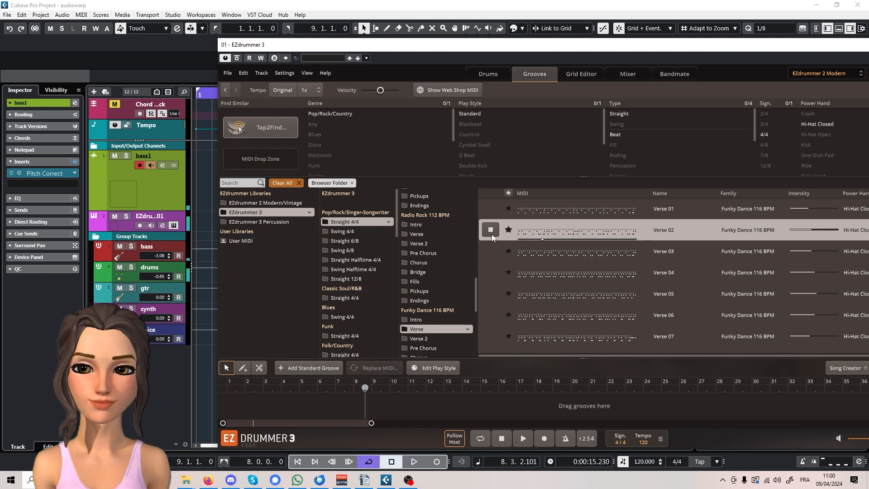
{"action": "left_click", "coordinate": [496, 254]}
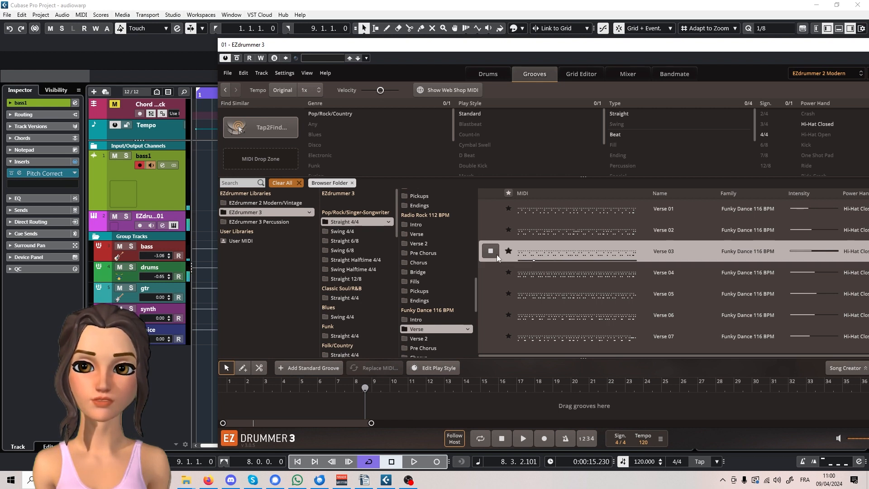
{"action": "left_click", "coordinate": [497, 255]}
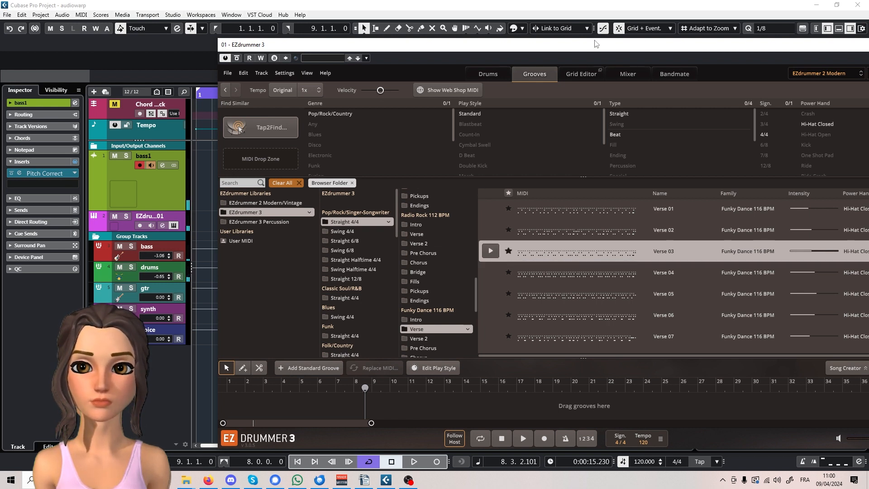
- Place the Verse 03 groove on the EZdrummer track at bar 1 and close the instrument window
{"action": "left_click_drag", "start_coordinate": [353, 45], "coordinate": [864, 63]}
{"action": "left_click_drag", "start_coordinate": [868, 272], "coordinate": [200, 222]}
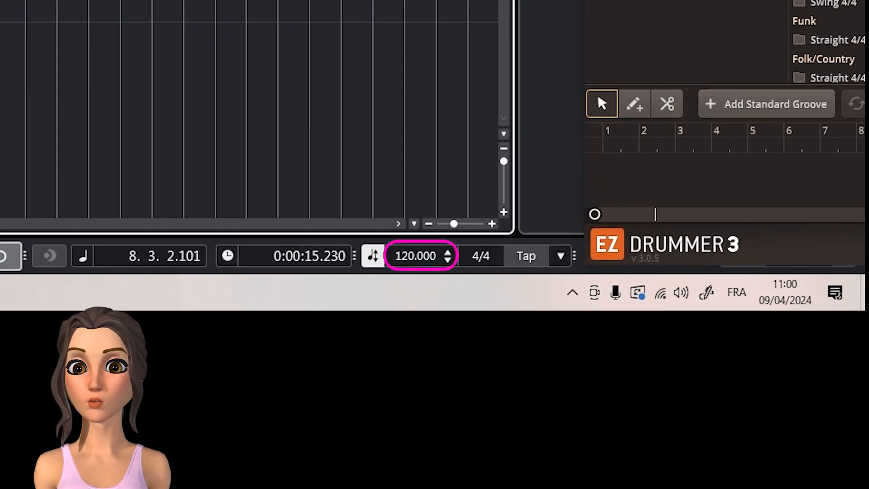
{"action": "key", "text": "ctrl+w"}
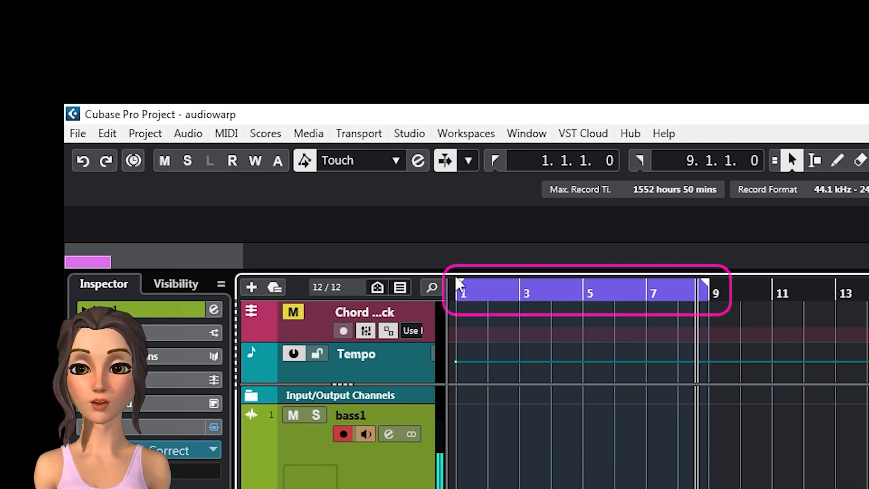
- Check the audio record mode options and choose Keep History
{"action": "left_click_drag", "start_coordinate": [461, 287], "coordinate": [584, 296]}
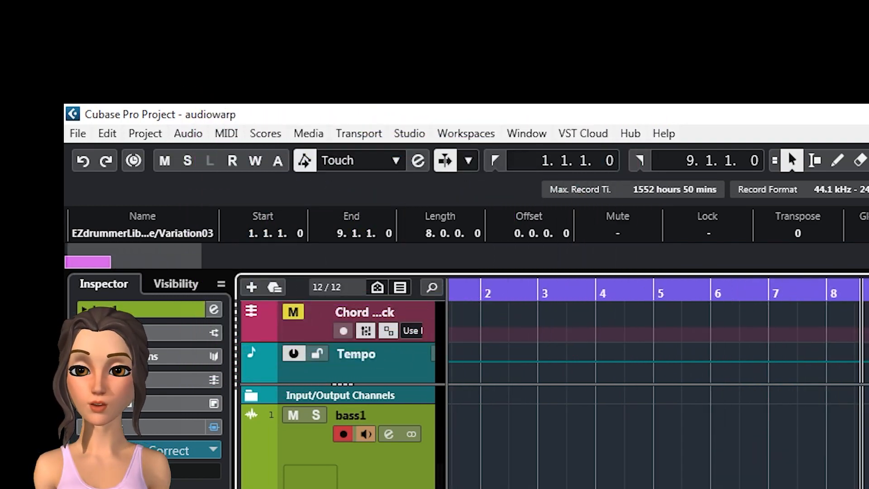
{"action": "scroll", "coordinate": [656, 385], "scroll_direction": "left", "scroll_amount": 1}
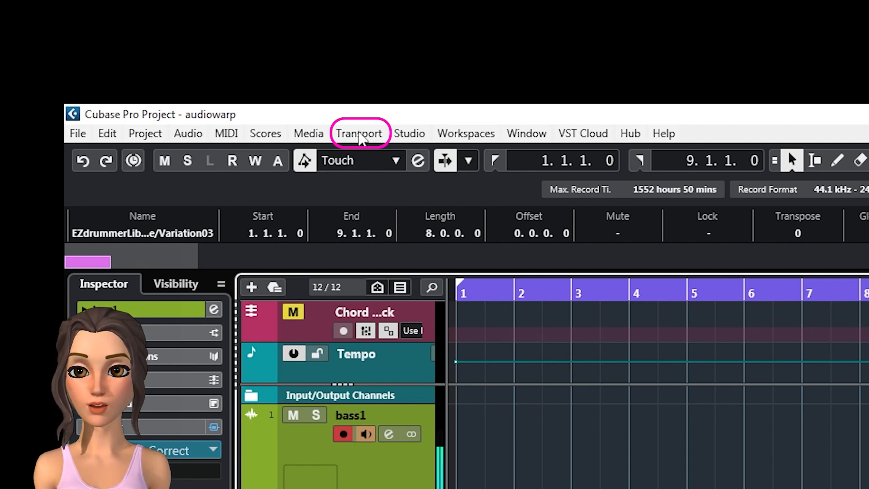
{"action": "left_click", "coordinate": [360, 134]}
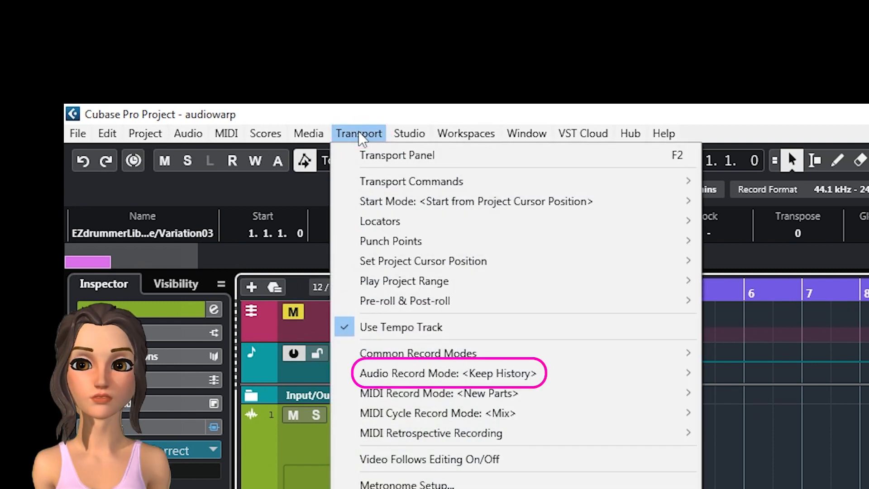
{"action": "mouse_move", "coordinate": [425, 379]}
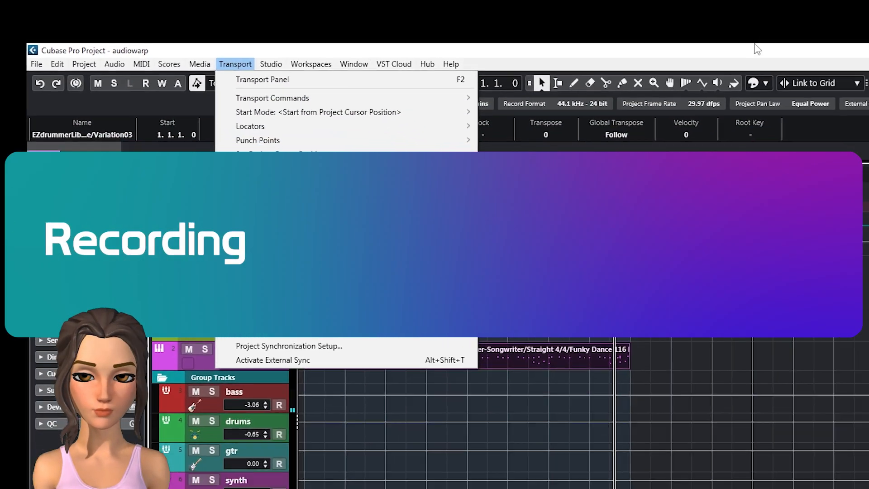
{"action": "left_click", "coordinate": [757, 48]}
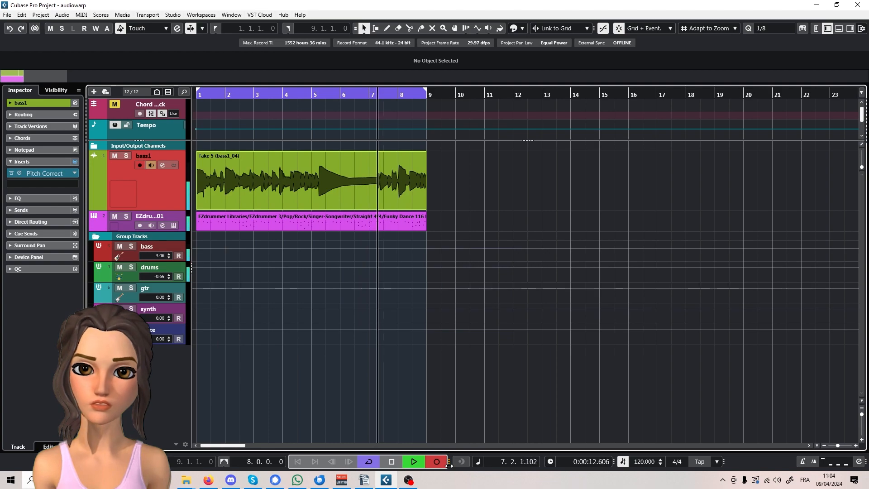
- Stop the cycle recording on the bass1 track and display its take lanes
{"action": "key", "text": "space"}
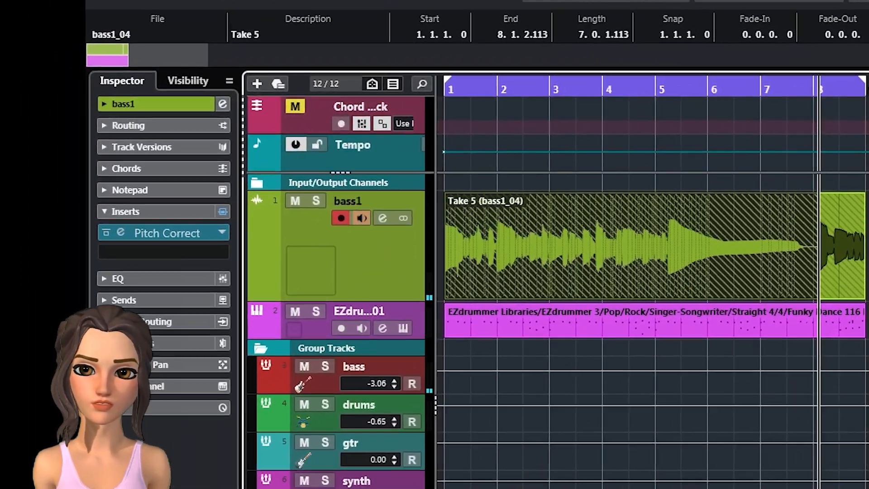
{"action": "left_click_drag", "start_coordinate": [310, 203], "coordinate": [353, 203]}
{"action": "left_click", "coordinate": [331, 191]}
{"action": "left_click_drag", "start_coordinate": [360, 280], "coordinate": [360, 279]}
{"action": "mouse_move", "coordinate": [868, 356]}
{"action": "left_mouse_down"}
{"action": "mouse_move", "coordinate": [842, 353]}
{"action": "mouse_move", "coordinate": [868, 353]}
{"action": "left_mouse_up"}
{"action": "key", "text": "ctrl+z"}
{"action": "key", "text": "ctrl+z"}
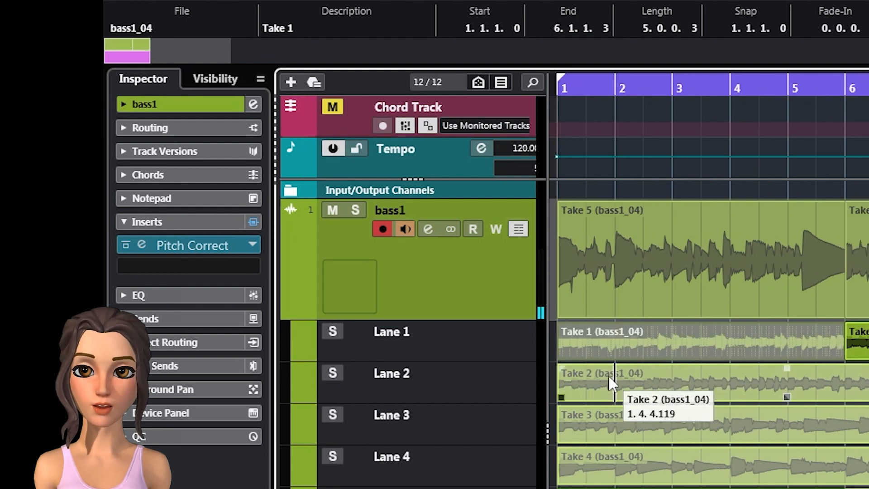
- Turn off monitoring on bass1 and play the recorded takes from bar 1 to compare the lanes
{"action": "left_click_drag", "start_coordinate": [685, 344], "coordinate": [857, 344]}
{"action": "left_click_drag", "start_coordinate": [857, 343], "coordinate": [685, 341]}
{"action": "left_click", "coordinate": [558, 88]}
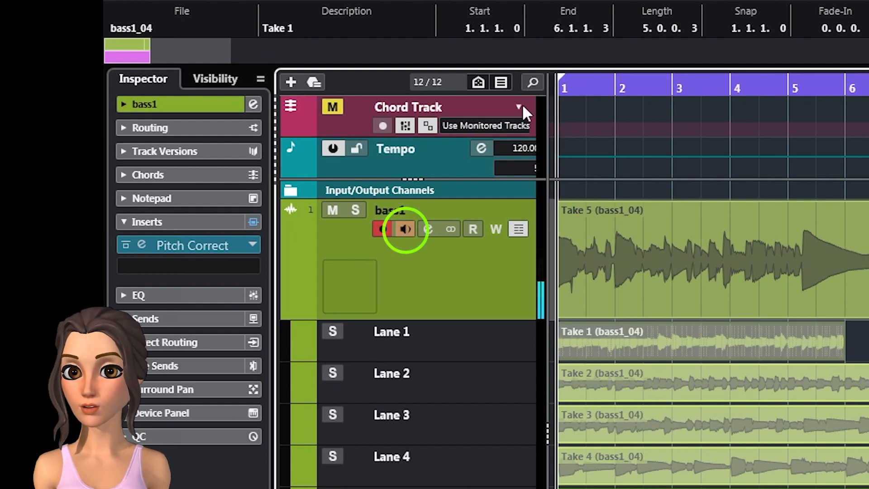
{"action": "key", "text": "space"}
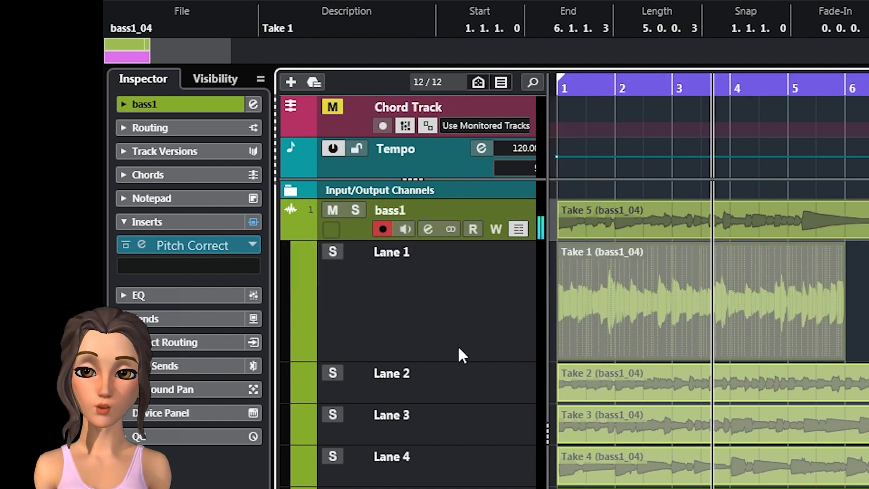
{"action": "left_click", "coordinate": [627, 411]}
{"action": "left_click", "coordinate": [640, 450]}
{"action": "left_click", "coordinate": [607, 282]}
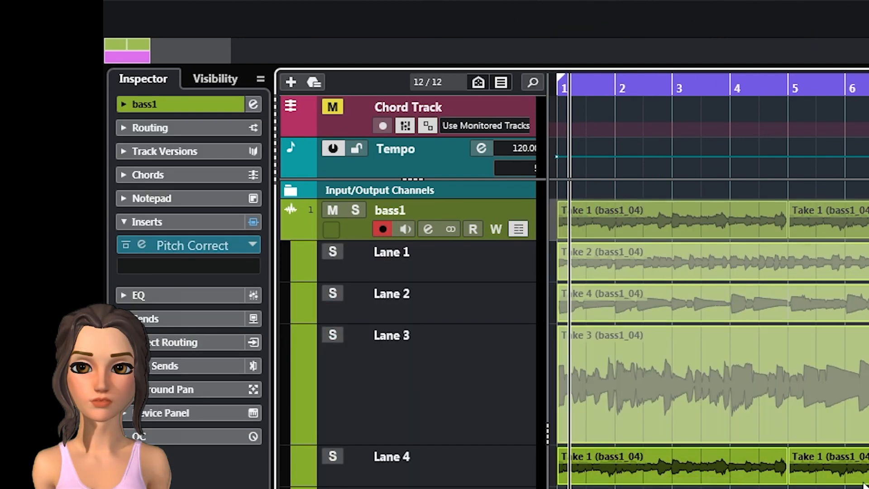
- Hide the take lanes of the bass1 track
{"action": "left_click", "coordinate": [518, 229]}
{"action": "left_click", "coordinate": [519, 229]}
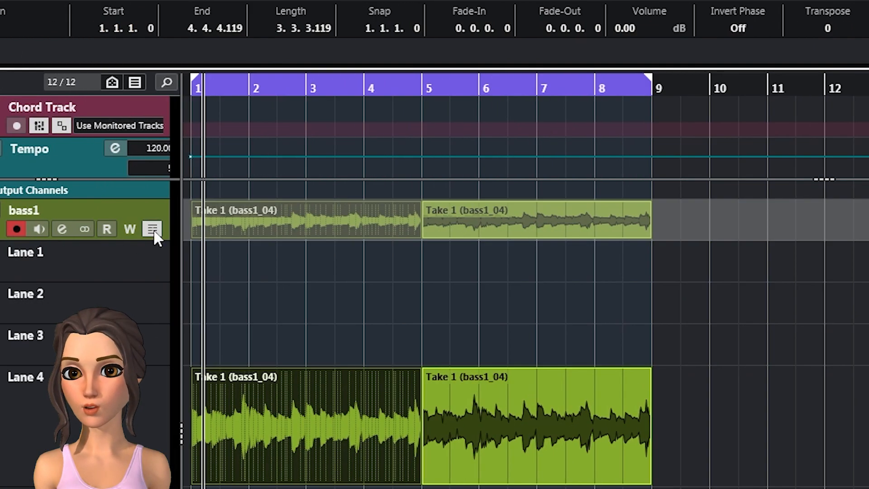
{"action": "left_click", "coordinate": [519, 228]}
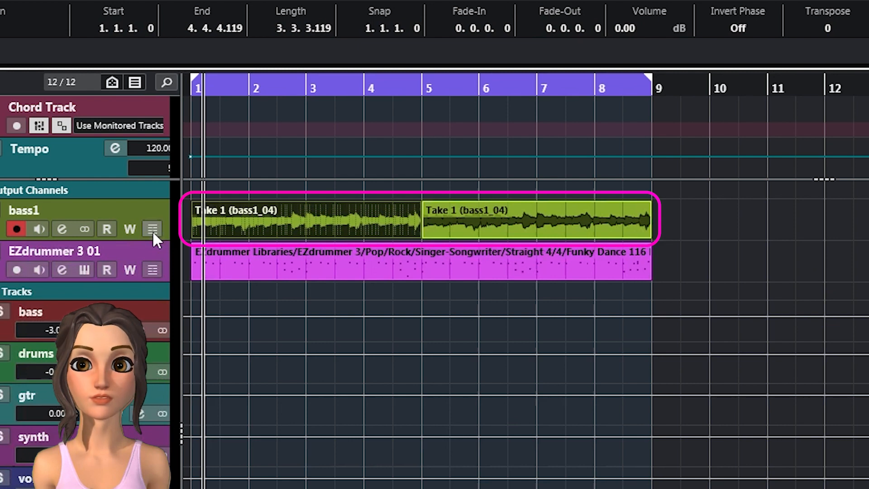
- Split the first bass1 event at 1.3.2.87 and 1.3.4.84 to isolate the note before beat 1.4
{"action": "scroll", "coordinate": [200, 222], "scroll_direction": "up", "scroll_amount": 8}
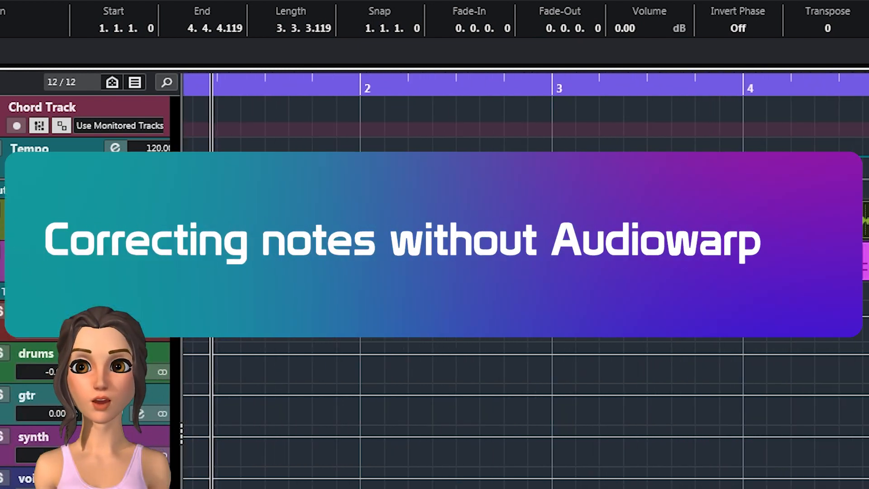
{"action": "scroll", "coordinate": [434, 317], "scroll_direction": "up", "scroll_amount": 2}
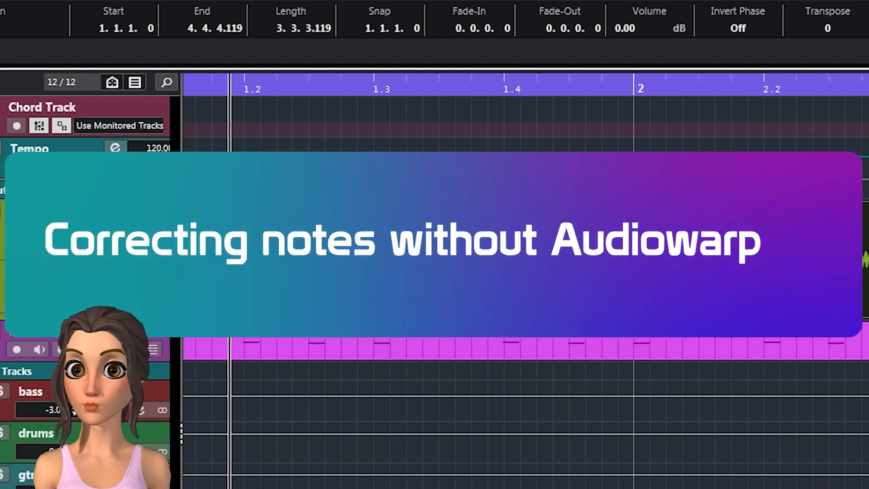
{"action": "scroll", "coordinate": [429, 258], "scroll_direction": "up", "scroll_amount": 5}
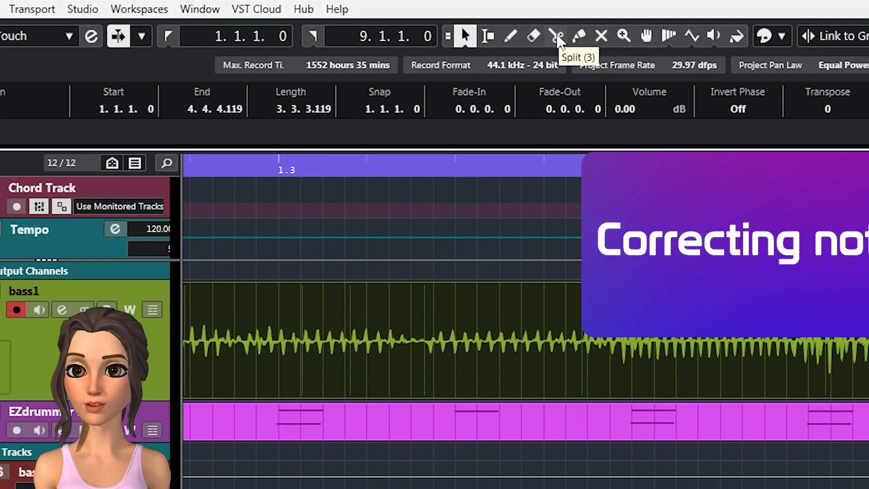
{"action": "left_click", "coordinate": [557, 68]}
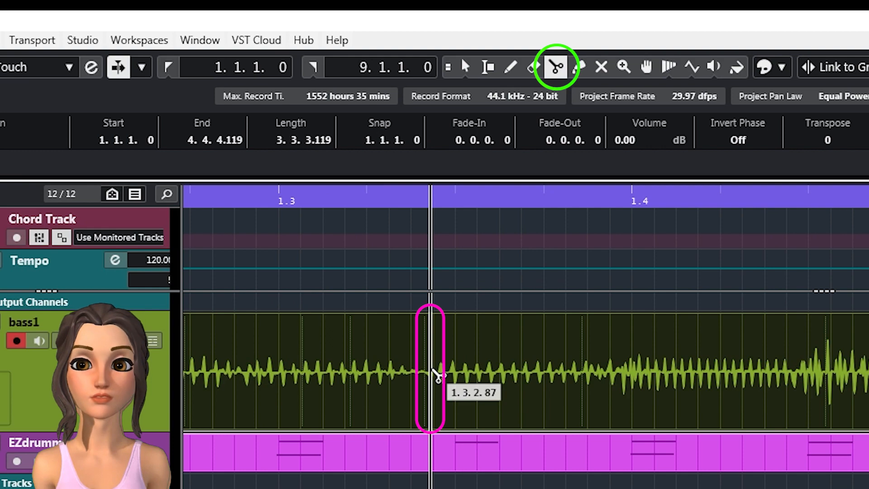
{"action": "left_click", "coordinate": [432, 373]}
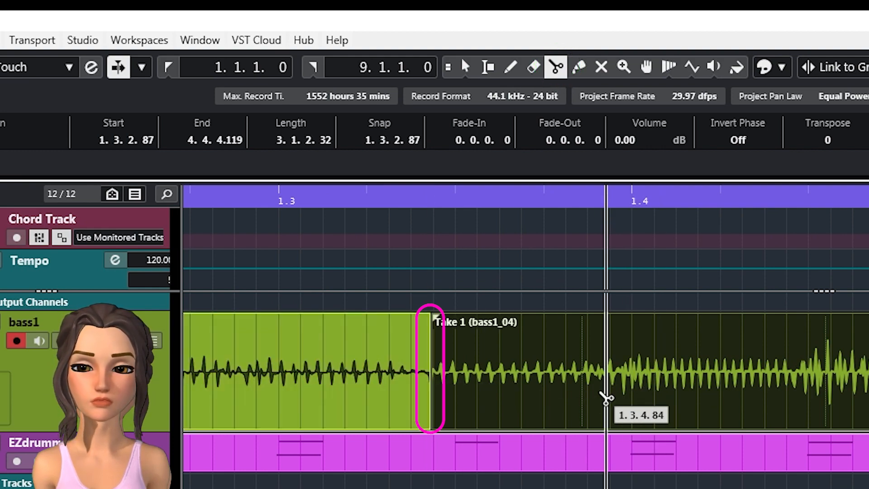
{"action": "left_click", "coordinate": [607, 399]}
{"action": "left_click", "coordinate": [465, 67]}
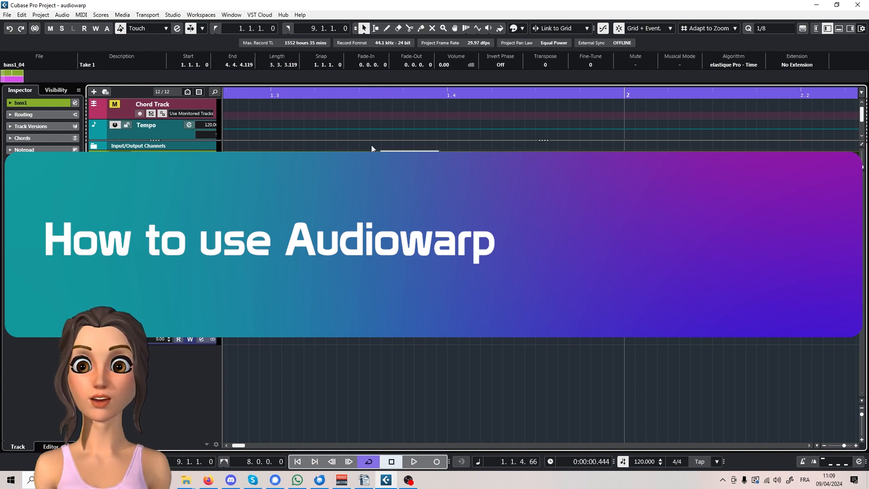
- Enable Free Warp for the first bass1 event in the Sample Editor and view the warping algorithm options
{"action": "double_click", "coordinate": [375, 174]}
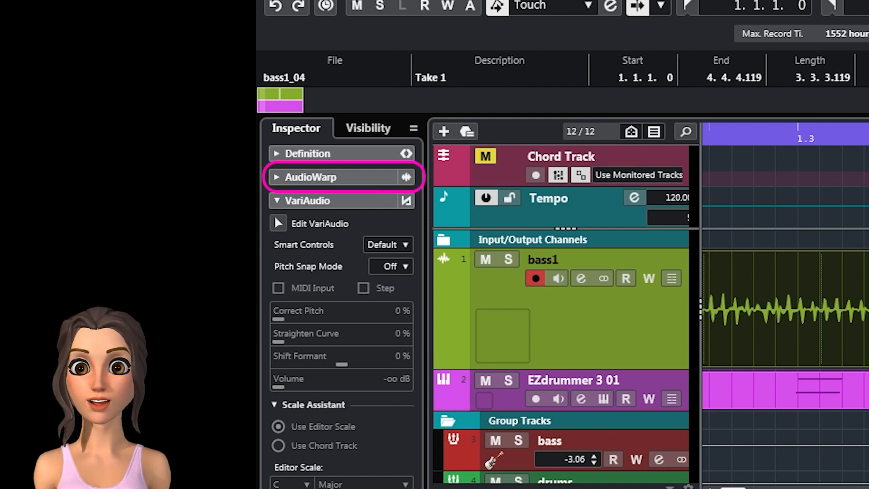
{"action": "left_click", "coordinate": [277, 198]}
{"action": "left_click", "coordinate": [274, 177]}
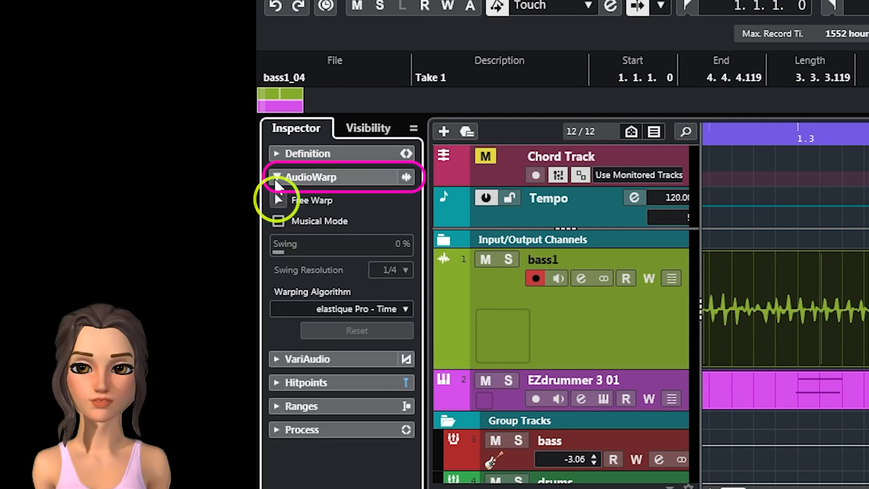
{"action": "left_click", "coordinate": [277, 201]}
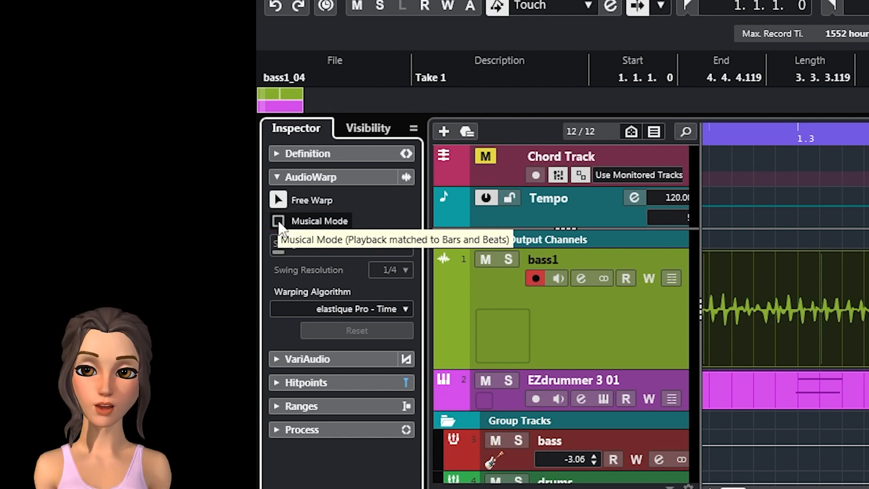
{"action": "left_click", "coordinate": [404, 310]}
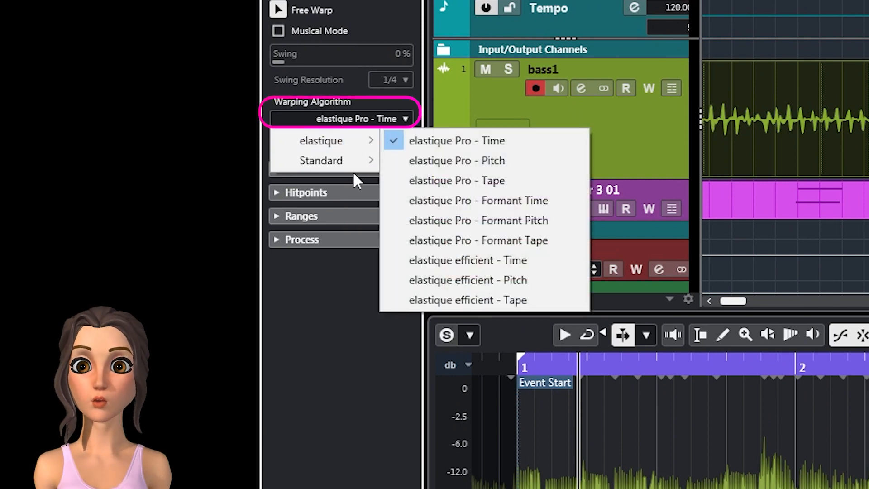
{"action": "mouse_move", "coordinate": [356, 169]}
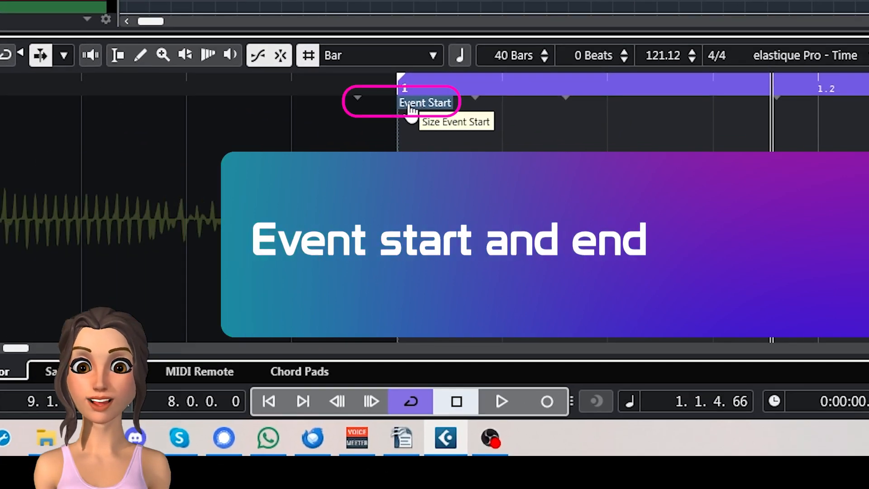
- Extend the first bass1 event's start slightly before bar 1 and move its snap point further into the first beat
{"action": "left_click_drag", "start_coordinate": [410, 107], "coordinate": [381, 117]}
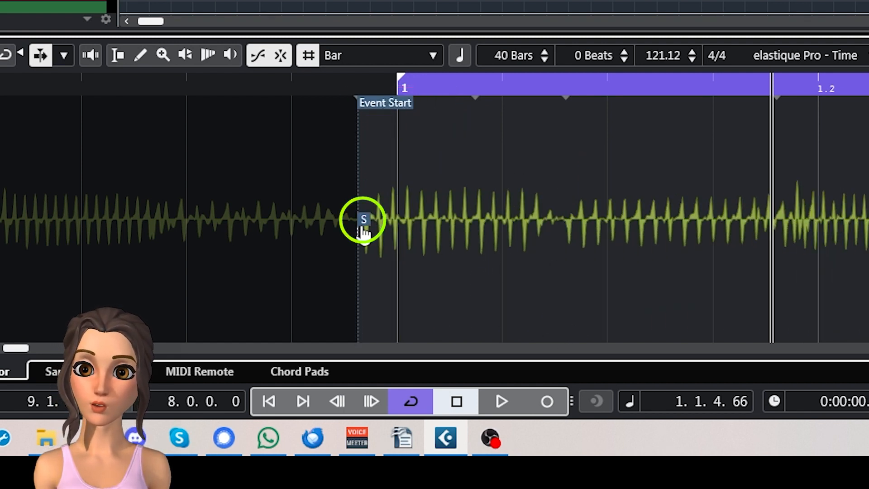
{"action": "left_click_drag", "start_coordinate": [364, 223], "coordinate": [554, 223]}
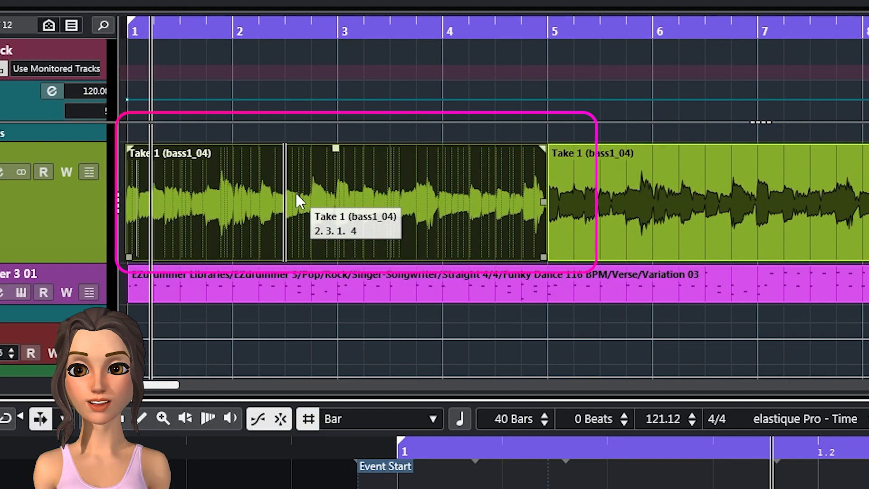
{"action": "left_click_drag", "start_coordinate": [296, 194], "coordinate": [295, 227]}
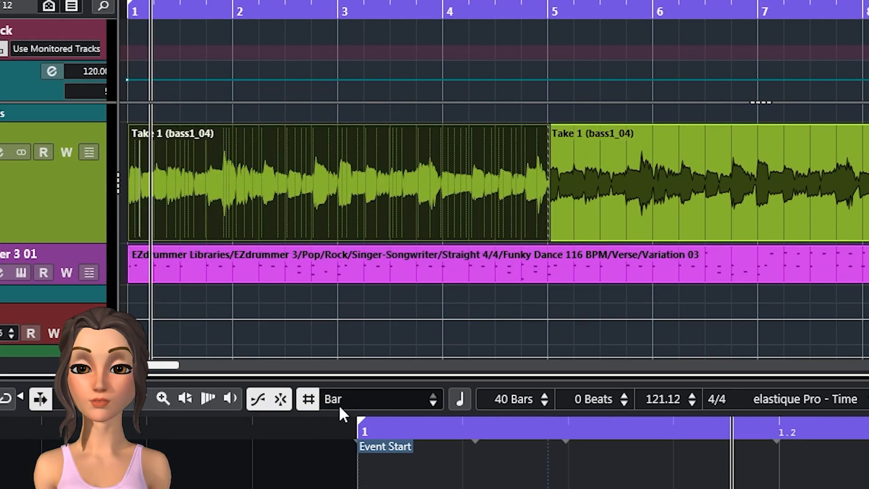
- Trim the end of the first bass1 event back to just before bar 5
{"action": "scroll", "coordinate": [563, 253], "scroll_direction": "down", "scroll_amount": 5}
{"action": "scroll", "coordinate": [270, 252], "scroll_direction": "up", "scroll_amount": 5}
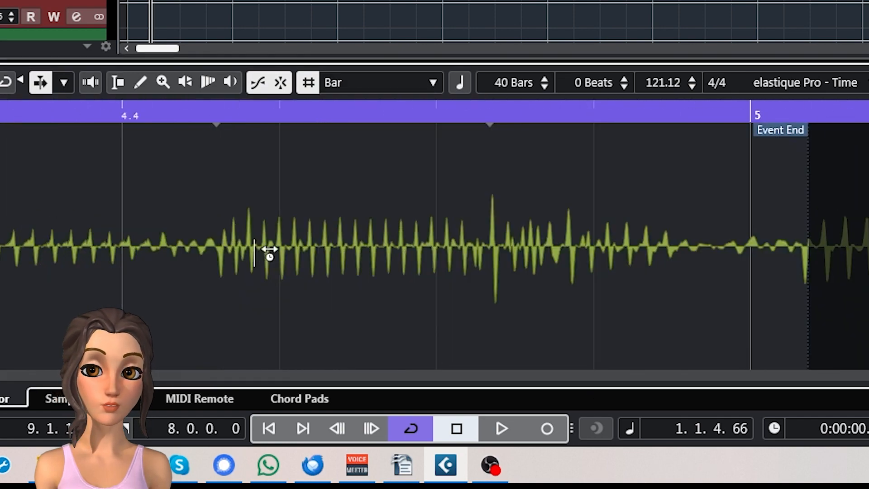
{"action": "mouse_move", "coordinate": [780, 136]}
{"action": "left_mouse_down"}
{"action": "mouse_move", "coordinate": [674, 150]}
{"action": "mouse_move", "coordinate": [689, 135]}
{"action": "mouse_move", "coordinate": [717, 135]}
{"action": "left_mouse_up"}
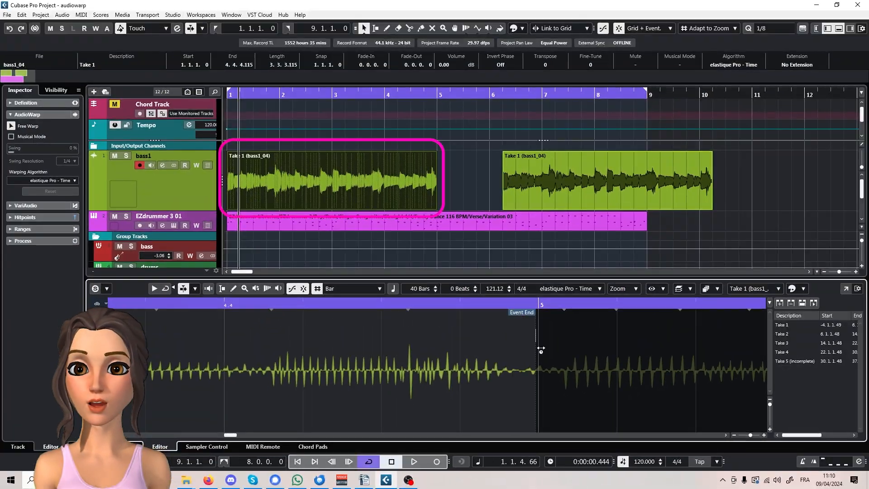
- Try to add a warp marker on the second note of the first beat and move it onto the nearby eighth-note grid line
{"action": "scroll", "coordinate": [281, 351], "scroll_direction": "down", "scroll_amount": 5}
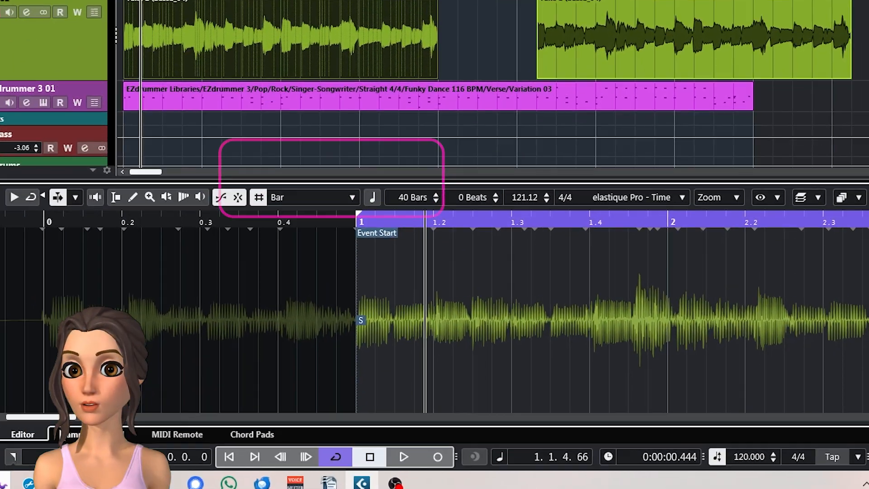
{"action": "scroll", "coordinate": [412, 401], "scroll_direction": "up", "scroll_amount": 5}
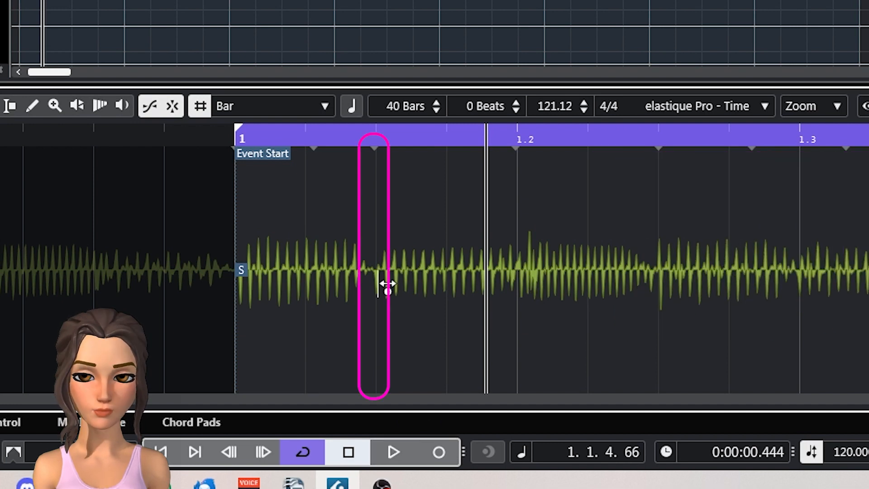
{"action": "left_click", "coordinate": [382, 276]}
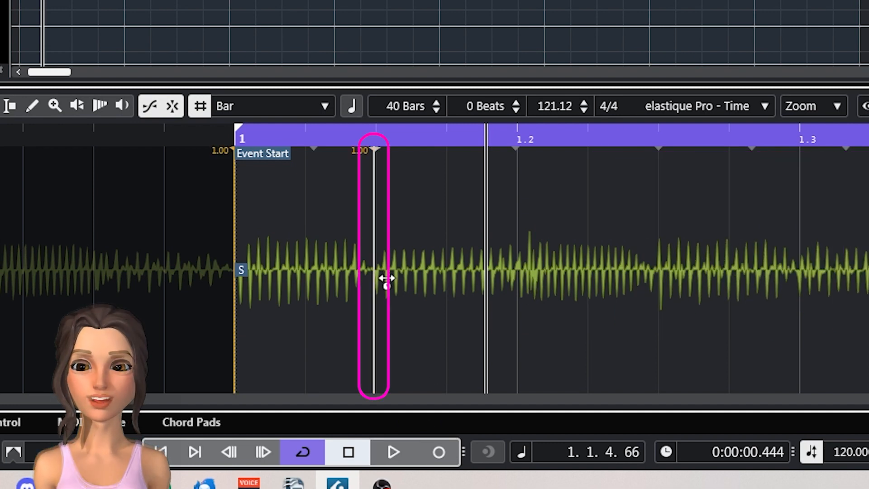
{"action": "mouse_move", "coordinate": [386, 363]}
{"action": "left_mouse_down"}
{"action": "mouse_move", "coordinate": [850, 292]}
{"action": "mouse_move", "coordinate": [387, 304]}
{"action": "left_mouse_up"}
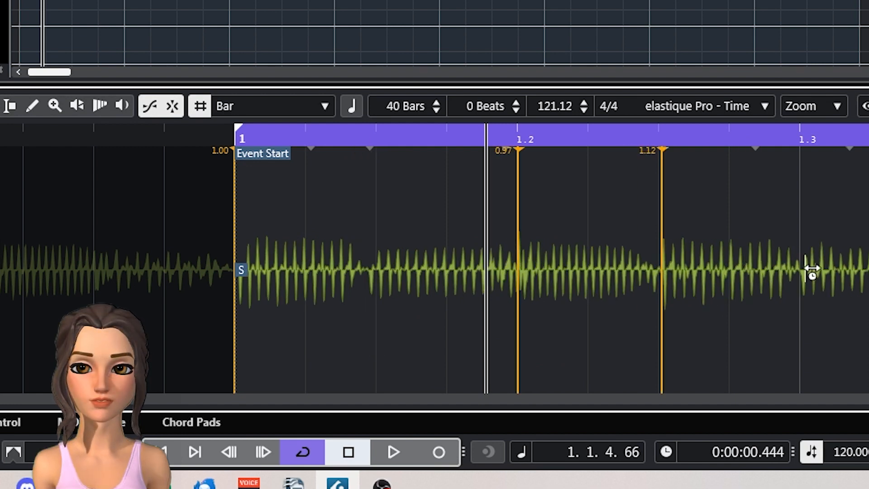
- Place warp markers on the bass notes from beat 1.2 to 2.2 and align each with its nearest eighth-note grid line
{"action": "left_click", "coordinate": [811, 270]}
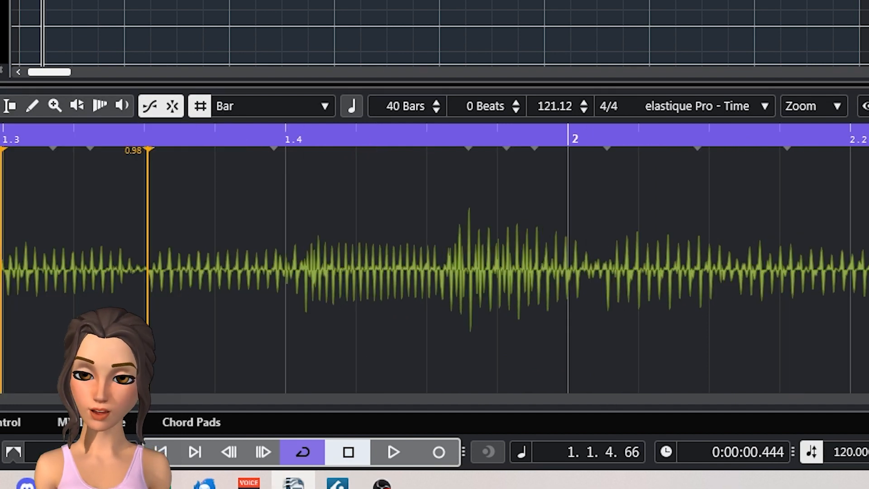
{"action": "left_click_drag", "start_coordinate": [309, 282], "coordinate": [293, 285]}
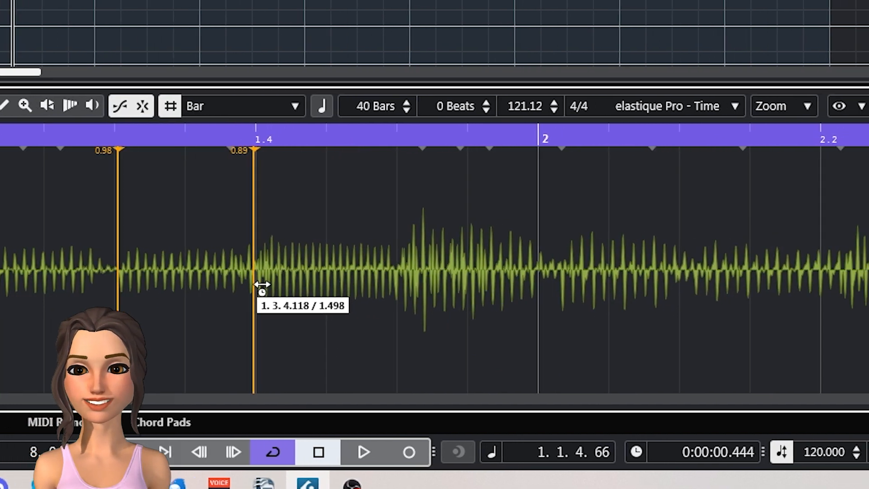
{"action": "mouse_move", "coordinate": [751, 267]}
{"action": "left_mouse_down"}
{"action": "mouse_move", "coordinate": [720, 263]}
{"action": "mouse_move", "coordinate": [730, 261]}
{"action": "mouse_move", "coordinate": [723, 276]}
{"action": "left_mouse_up"}
{"action": "left_click_drag", "start_coordinate": [293, 274], "coordinate": [300, 275]}
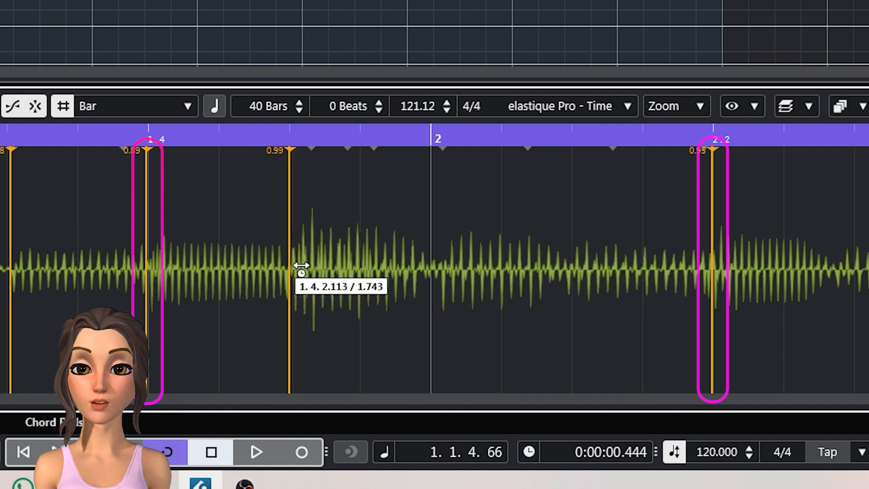
{"action": "mouse_move", "coordinate": [450, 277]}
{"action": "left_mouse_down"}
{"action": "mouse_move", "coordinate": [591, 243]}
{"action": "mouse_move", "coordinate": [310, 277]}
{"action": "mouse_move", "coordinate": [439, 234]}
{"action": "left_mouse_up"}
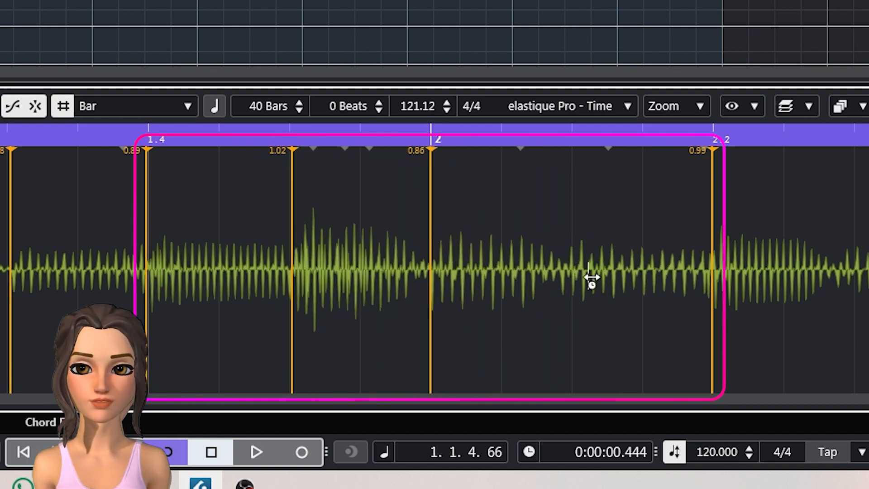
{"action": "left_click", "coordinate": [569, 284]}
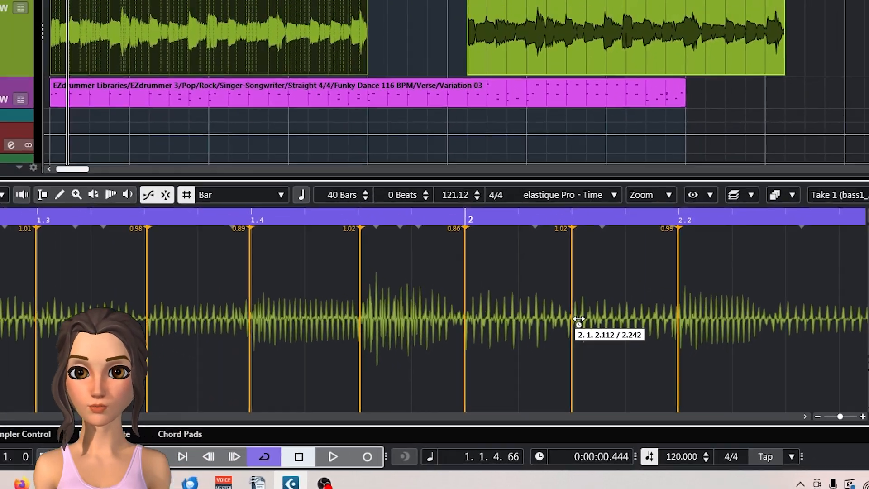